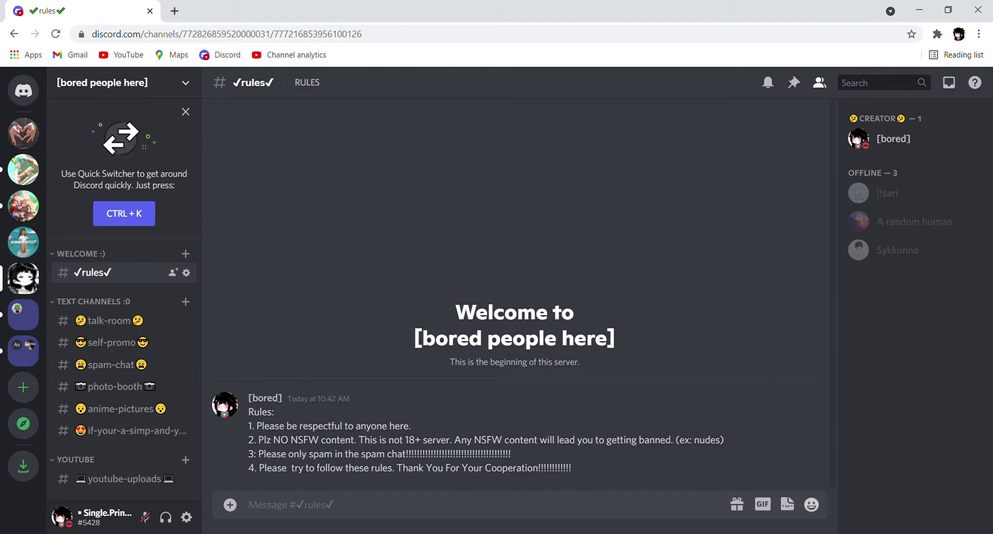
Step: Browse talk-room, self-promo, spam-chat, photo-booth and anime-pictures, ending in the if-your-a-simp channel
click(109, 320)
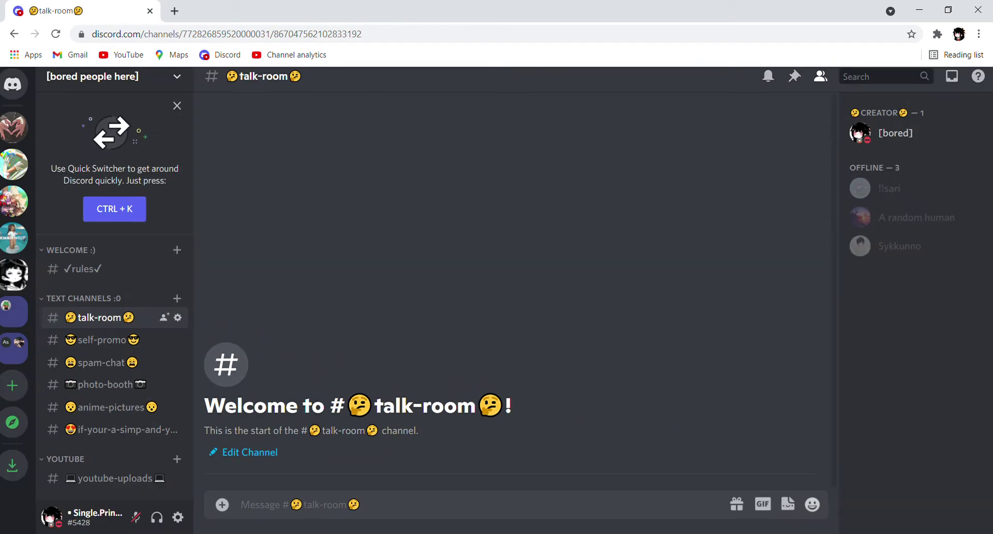
click(102, 339)
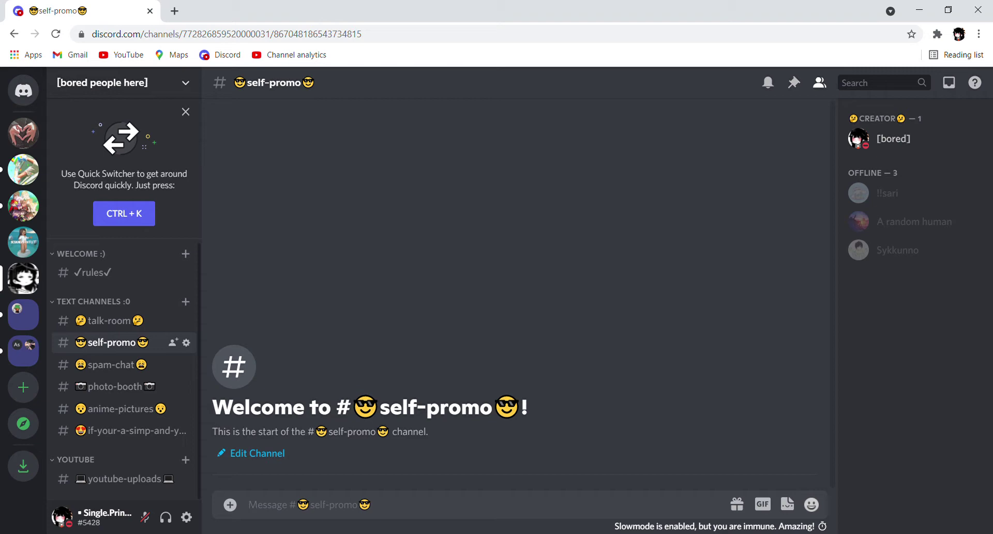
click(111, 364)
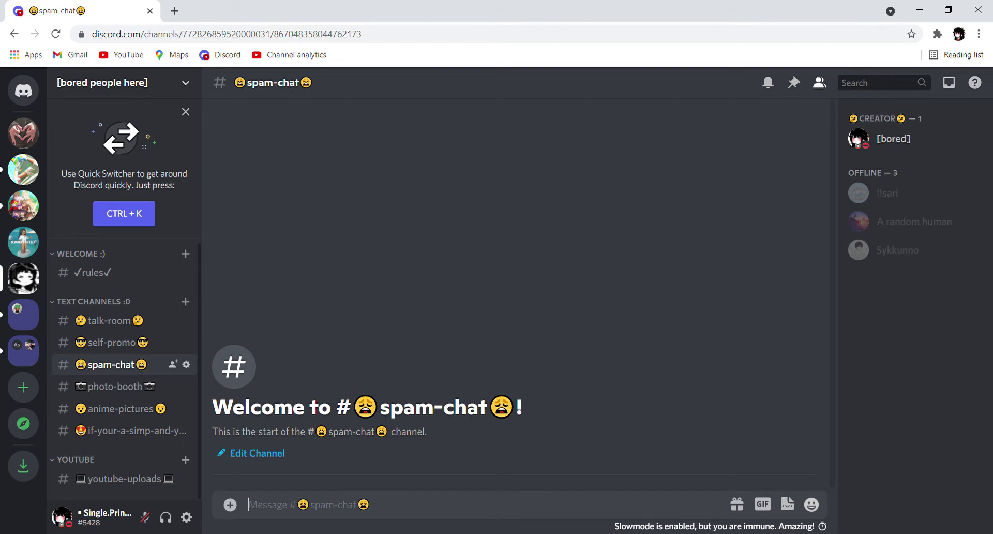
click(115, 387)
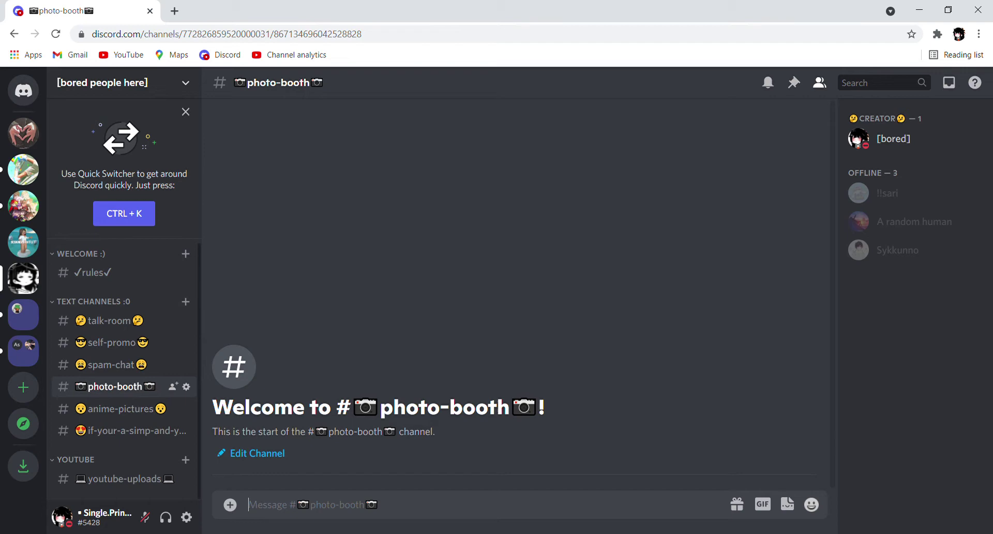
click(121, 408)
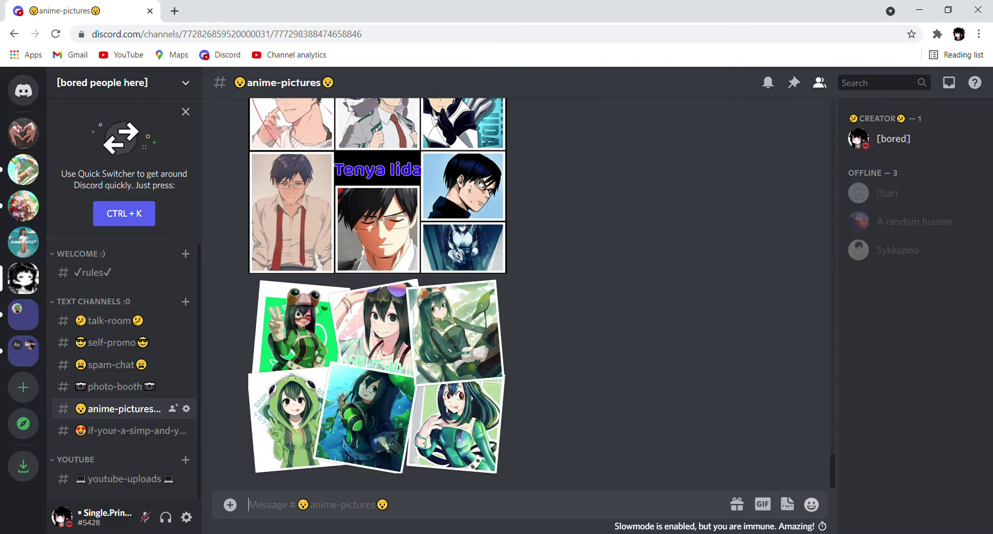
scroll(377, 293, up, 20)
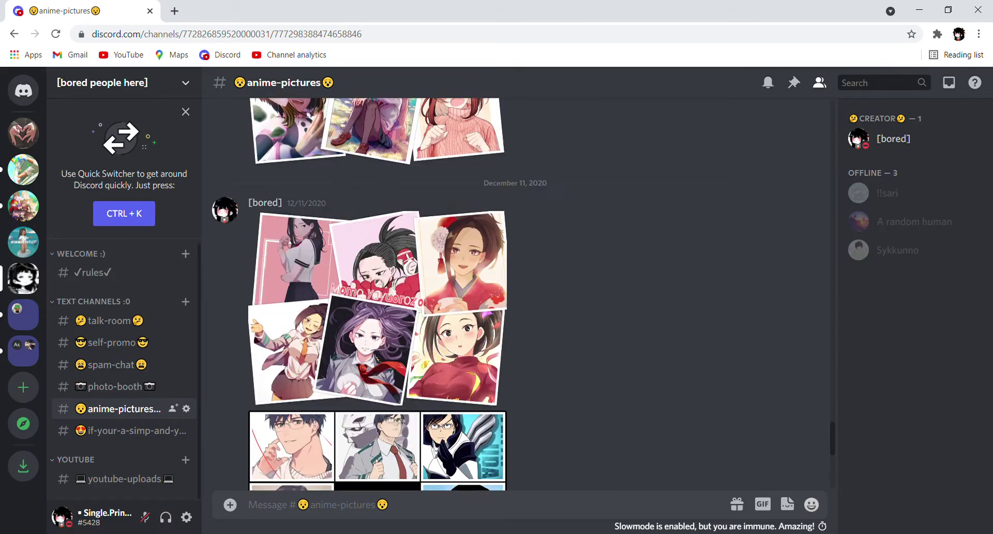
scroll(377, 293, down, 15)
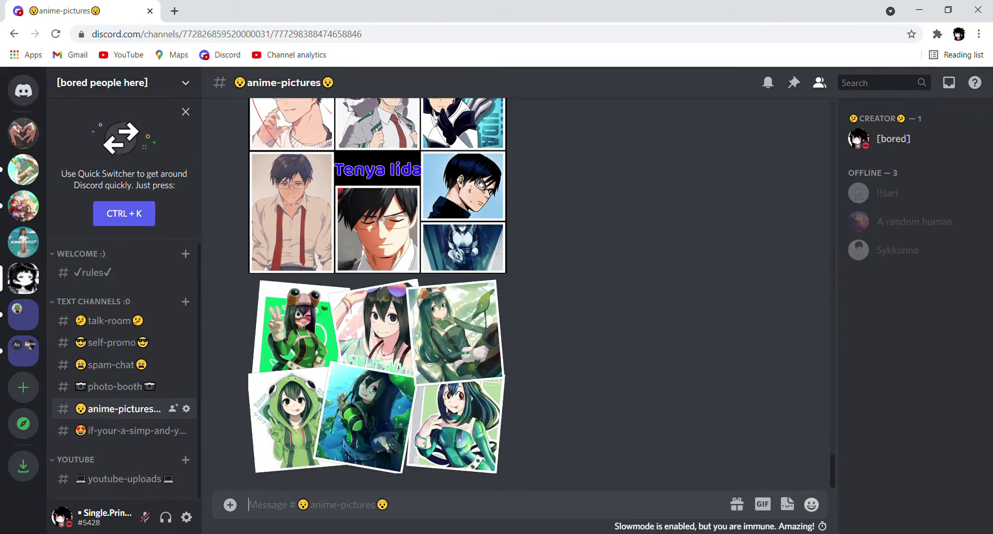
click(124, 430)
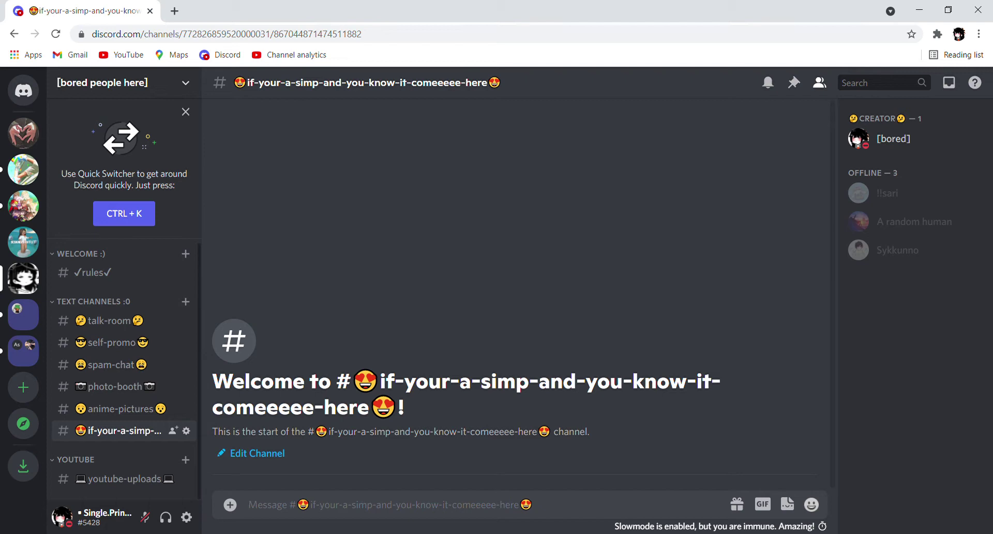
Step: Open Create Text Channel under Text Channels, try 'meme' and a kaomoji, then clear the name
click(93, 300)
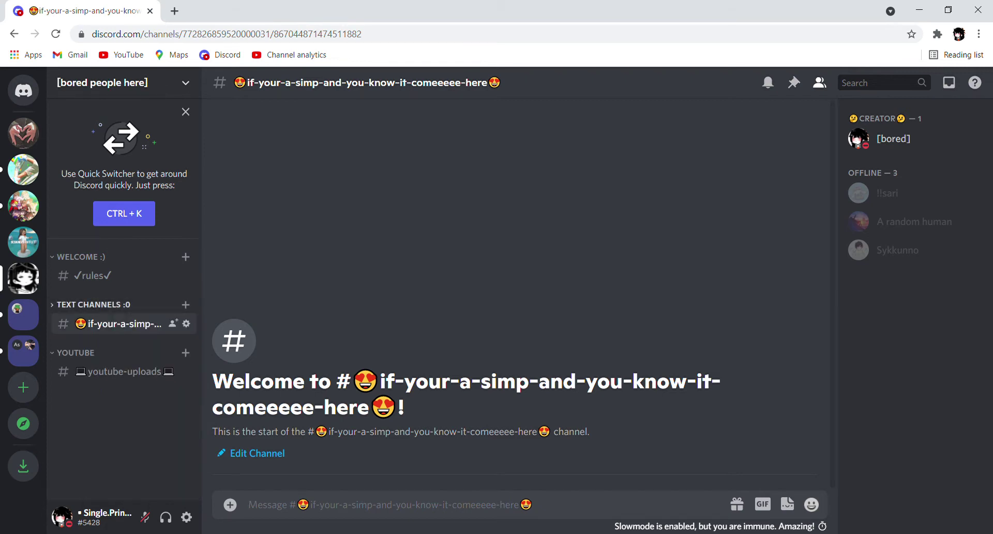
click(93, 304)
click(185, 304)
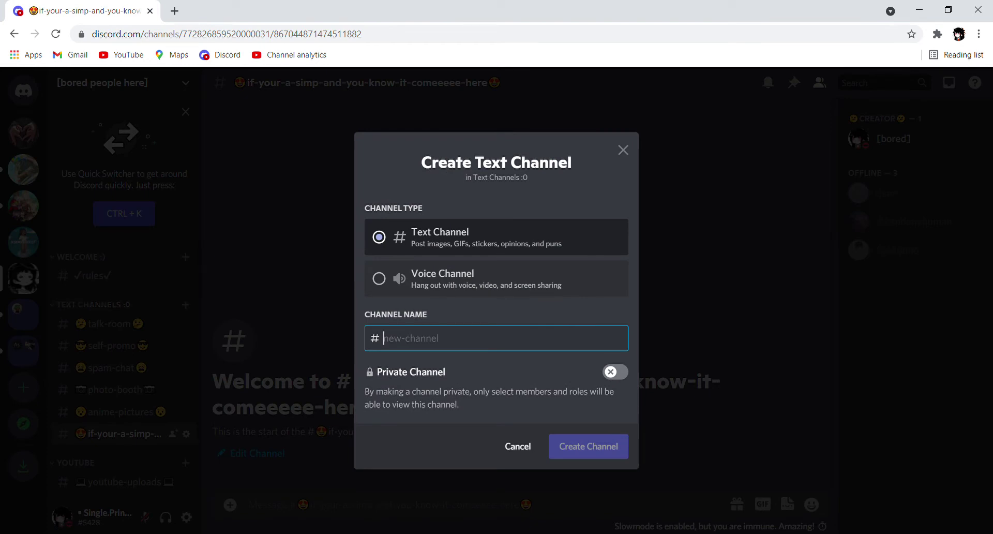
text(meme)
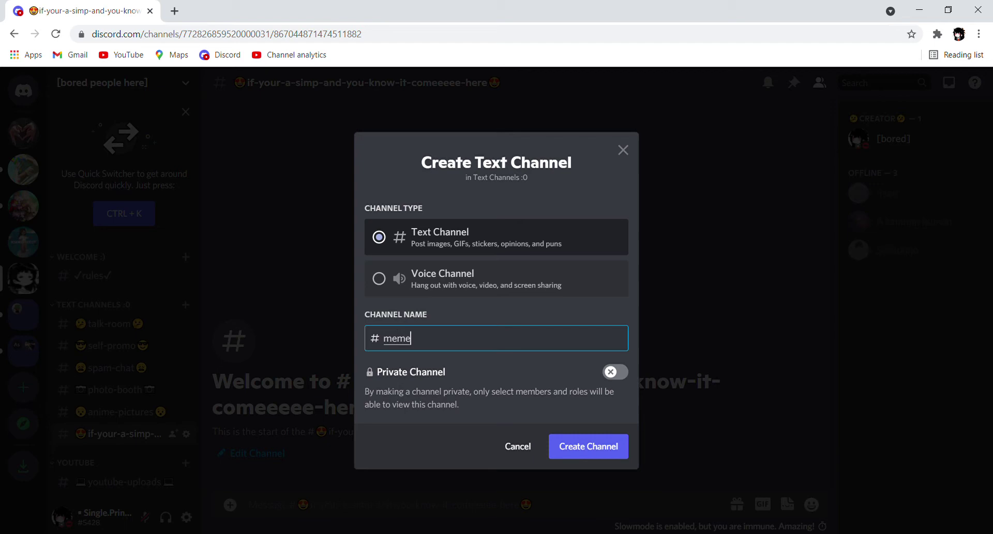
key(BackSpace)
key(BackSpace)
key(BackSpace)
key(BackSpace)
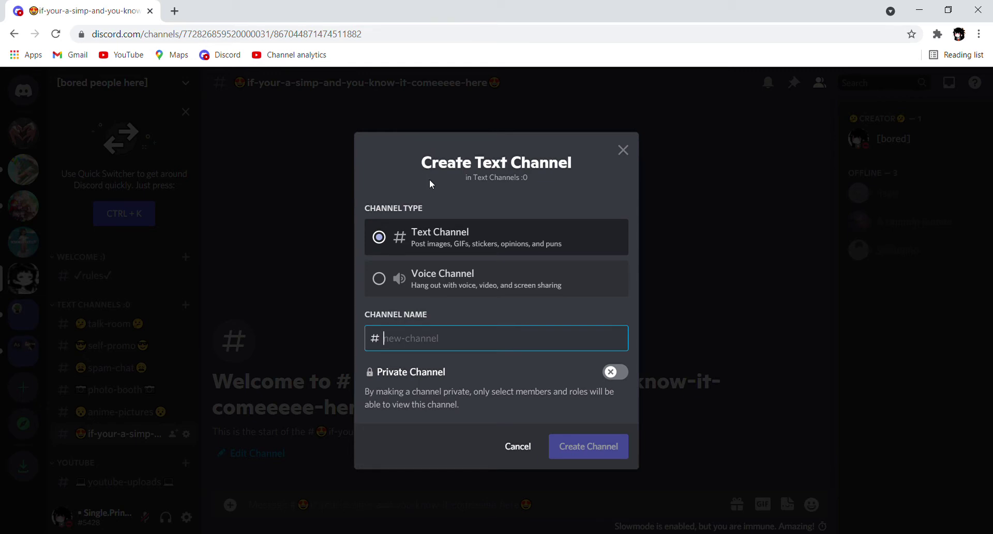
key(ctrl+v)
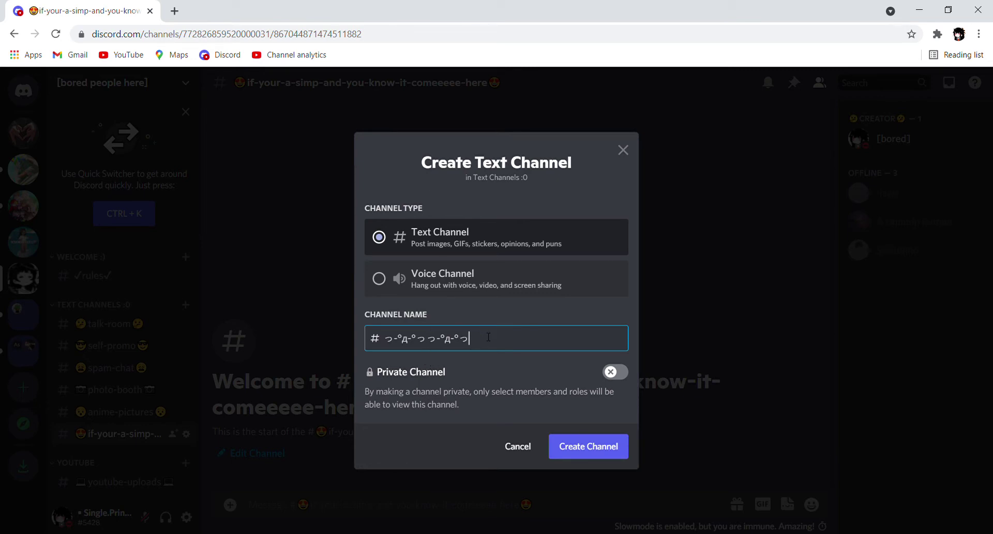
key(BackSpace)
key(BackSpace)
key(BackSpace)
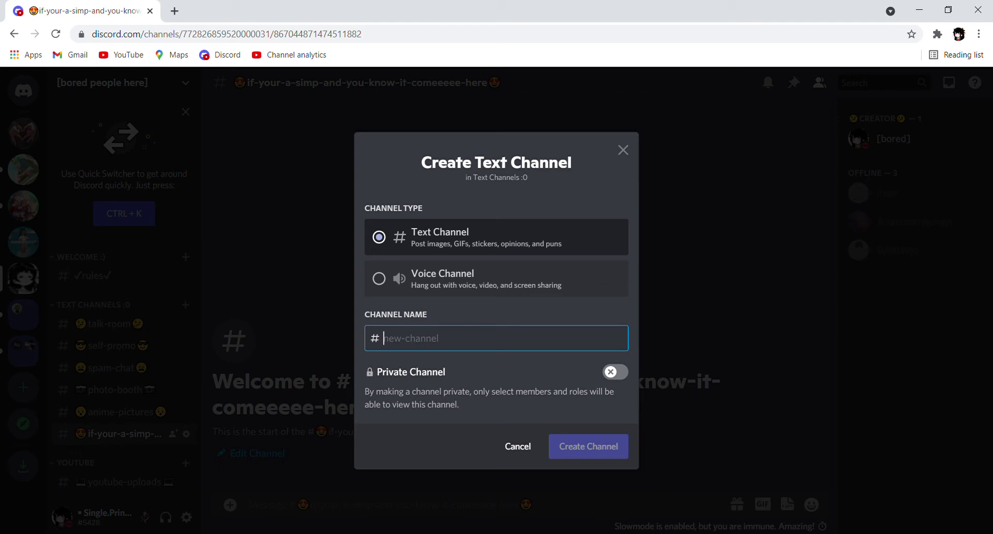
Step: Enter ф_фಥ_ಥmemes- as the channel name and remove the stray hyphen
text(ф_ф)
text(ಥ_ಥಥ_ಥ)
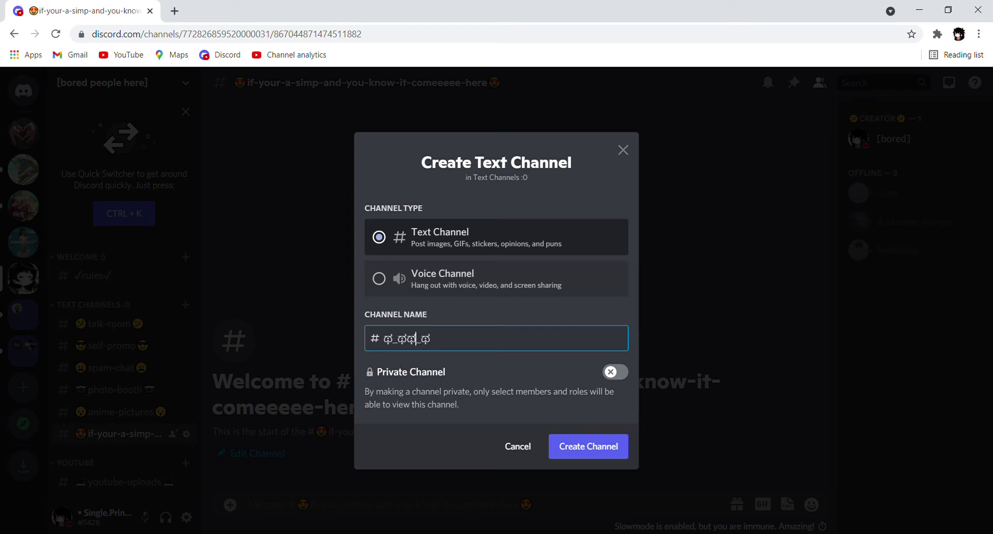
text(memes-)
key(Left)
key(Left)
key(Left)
key(BackSpace)
key(BackSpace)
key(Right)
key(Right)
key(Right)
text(s)
key(BackSpace)
key(BackSpace)
Step: Fix the trailing characters so the channel name reads ಥ_ಥmemesಥ_ಥ
click(436, 342)
drag(440, 342, 446, 345)
click(447, 342)
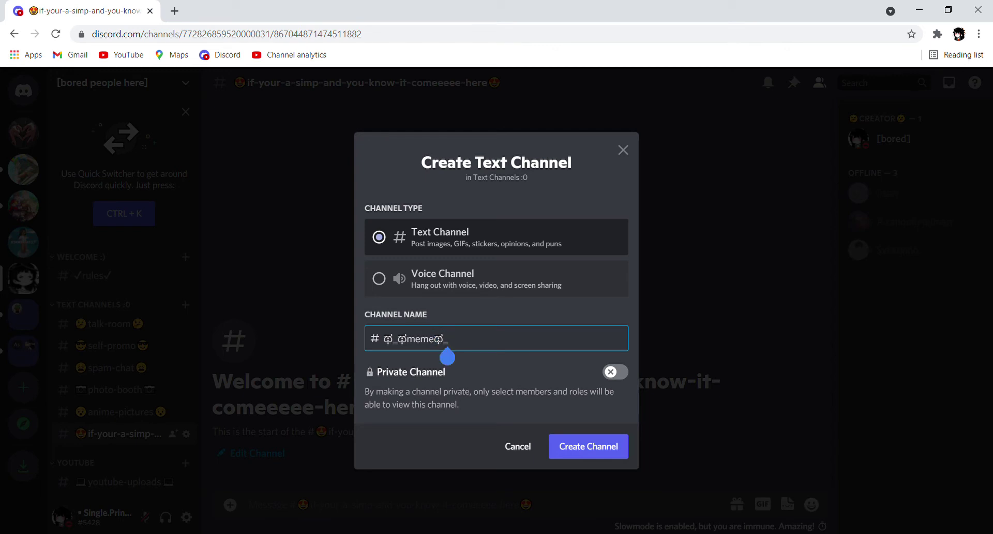
text(ಥ)
key(BackSpace)
click(452, 338)
text(e)
text(s)
Step: Create the ಥ_ಥmemesಥ_ಥ channel and trim its name down to memes in settings
click(601, 453)
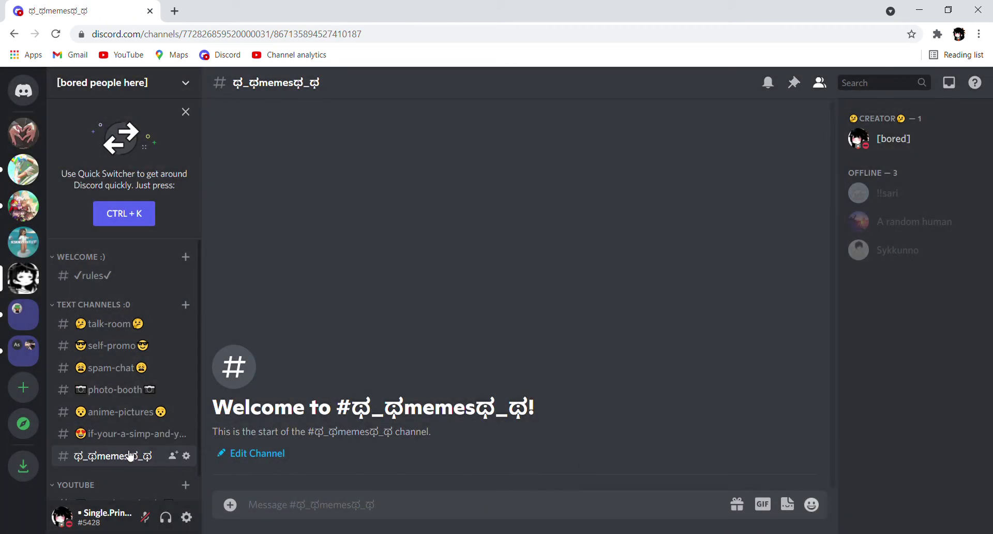
click(187, 455)
key(BackSpace)
key(BackSpace)
key(BackSpace)
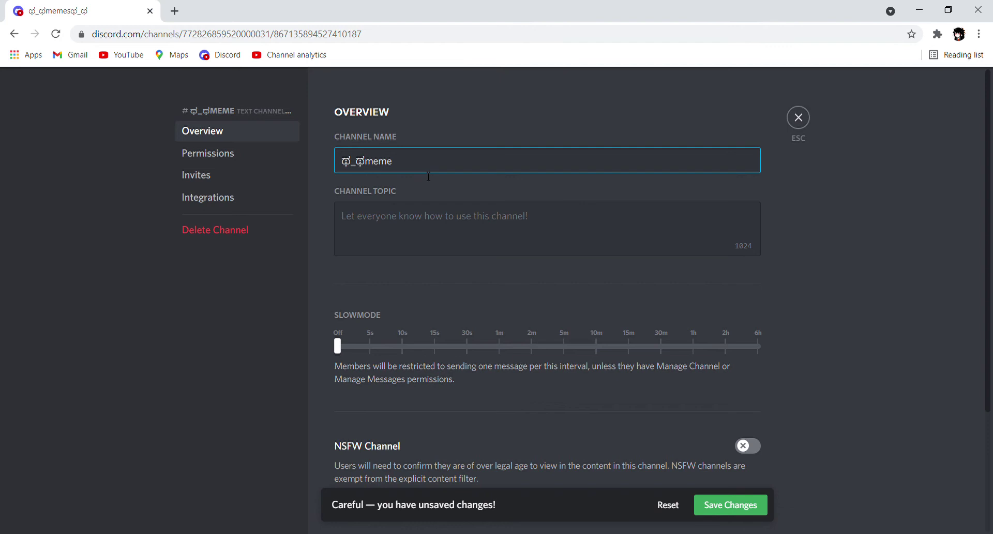
text(s)
key(BackSpace)
key(BackSpace)
key(BackSpace)
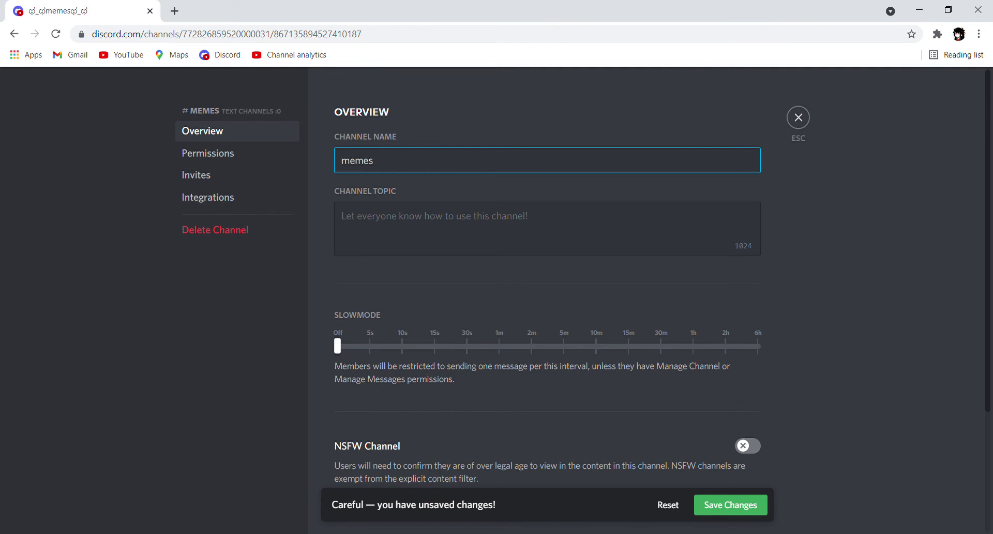
Step: Add a 😳 emoji on both sides to save the name 😳memes😳
key(ctrl+v)
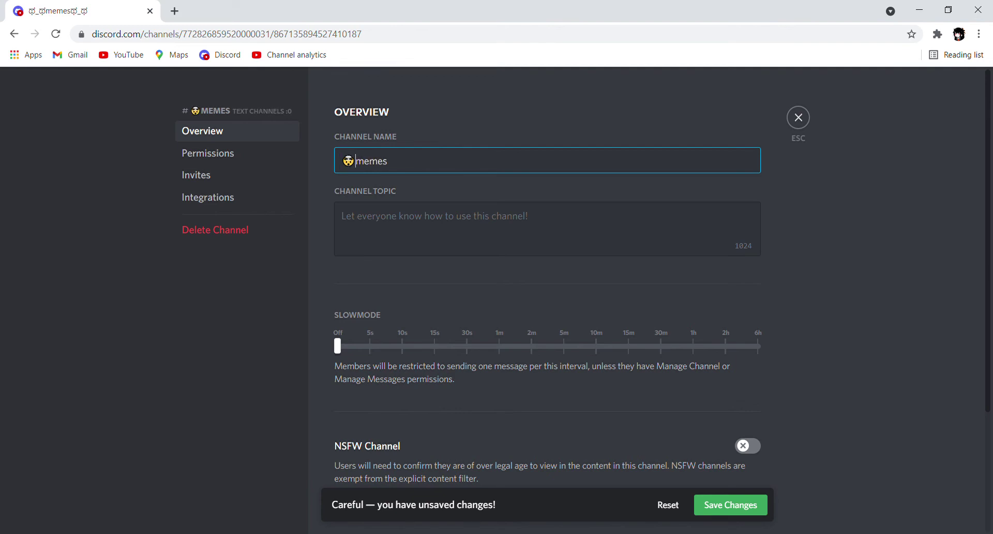
click(387, 160)
drag(358, 166, 347, 167)
click(386, 161)
text(🤯)
click(730, 504)
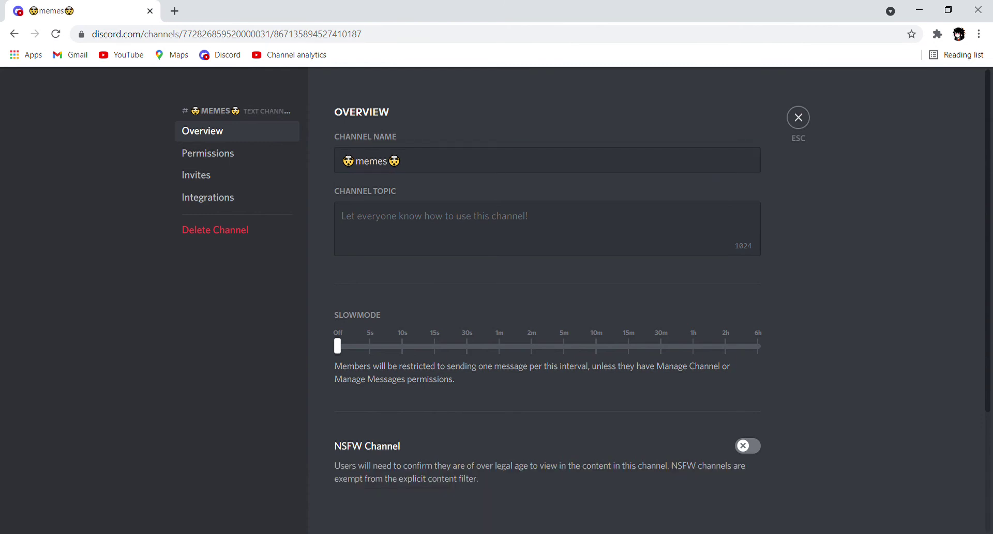
key(Escape)
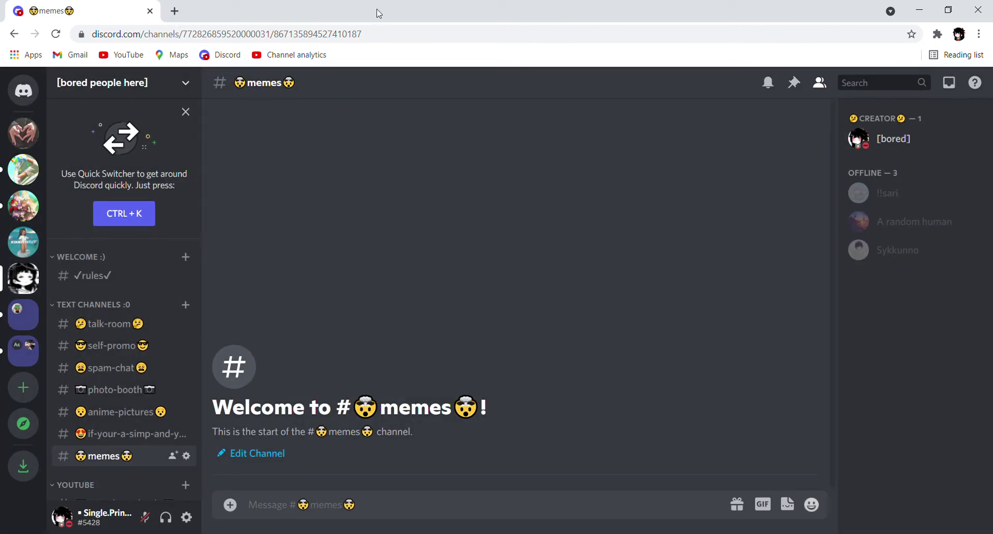
Step: Move memes above anime-pictures in the sidebar, then view youtube-uploads
scroll(124, 455, down, 1)
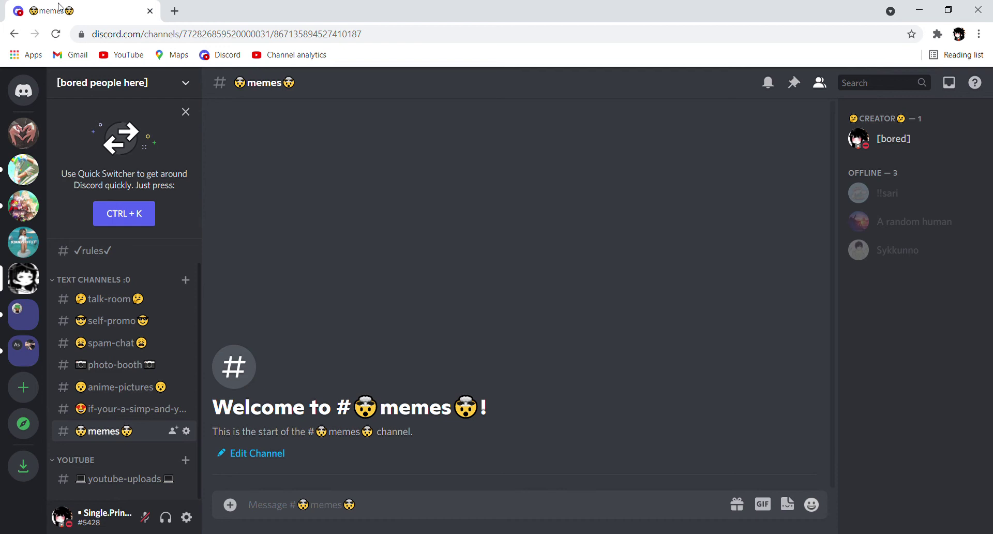
drag(98, 430, 100, 386)
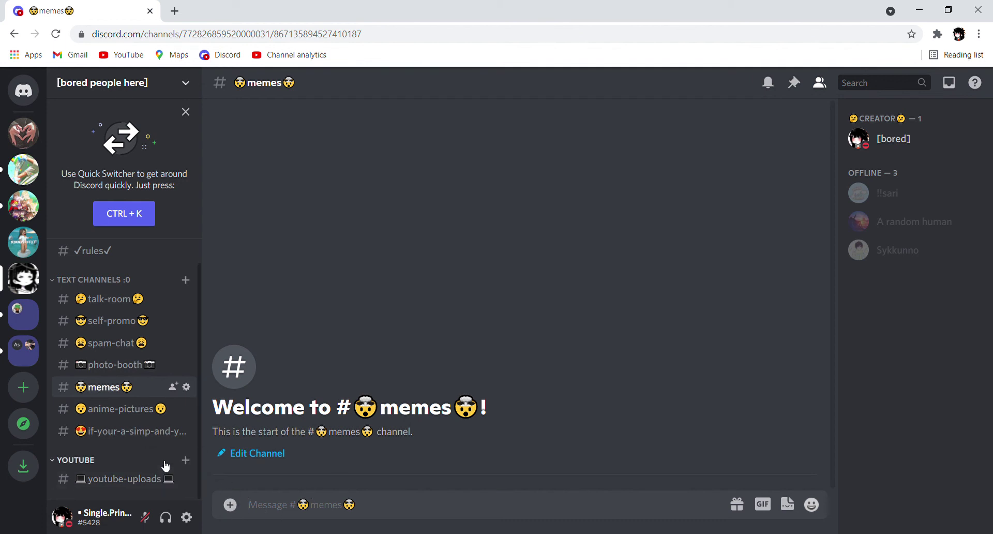
click(123, 477)
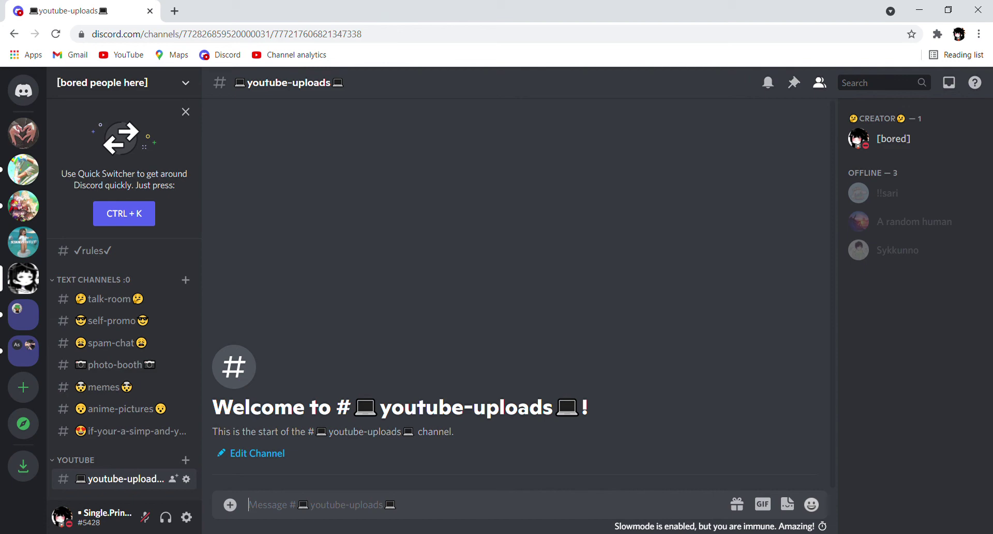
Step: Return to the rules channel, briefly opening and closing User Settings
click(93, 250)
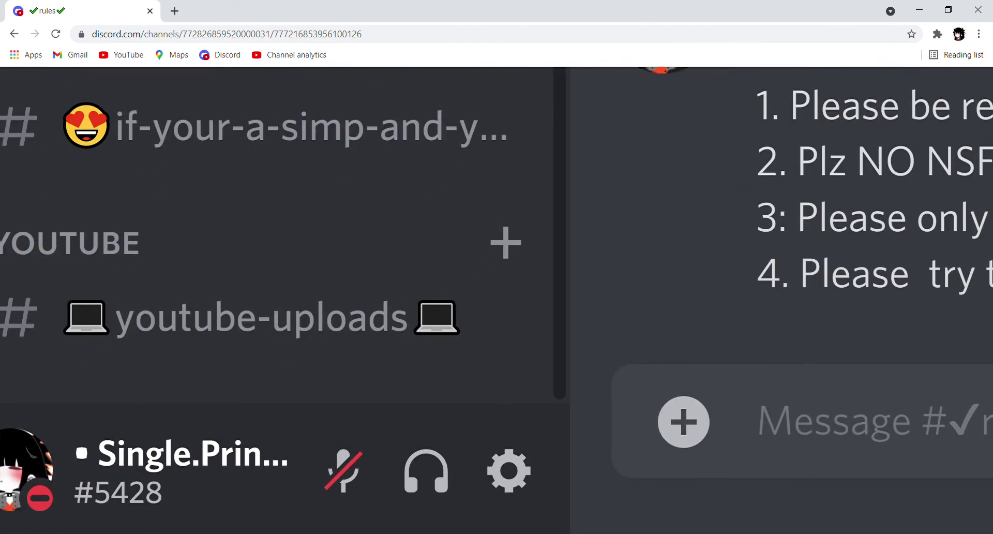
click(490, 467)
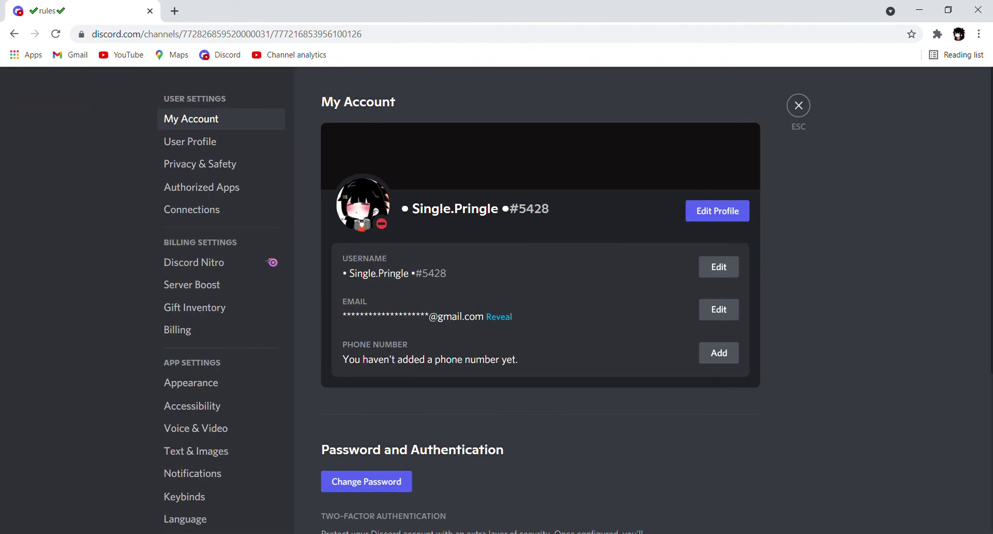
key(Escape)
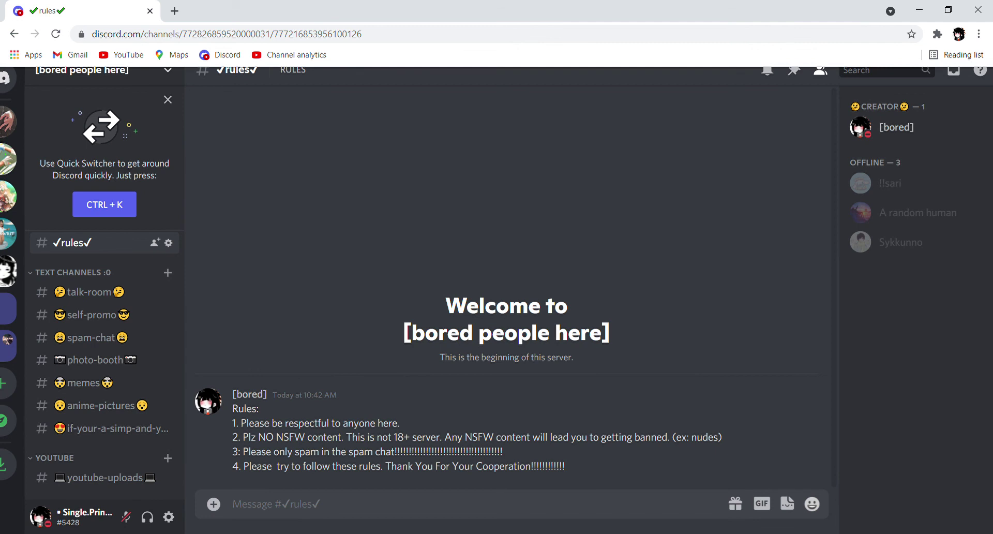